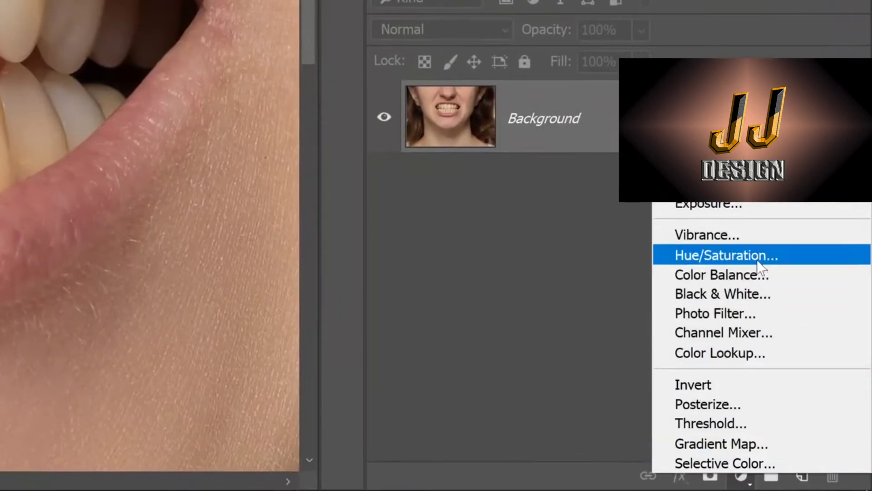
# Add a Hue/Saturation adjustment layer and target the Yellows range by sampling an upper front tooth with the on-image adjustment tool.
pyautogui.click(755, 257)
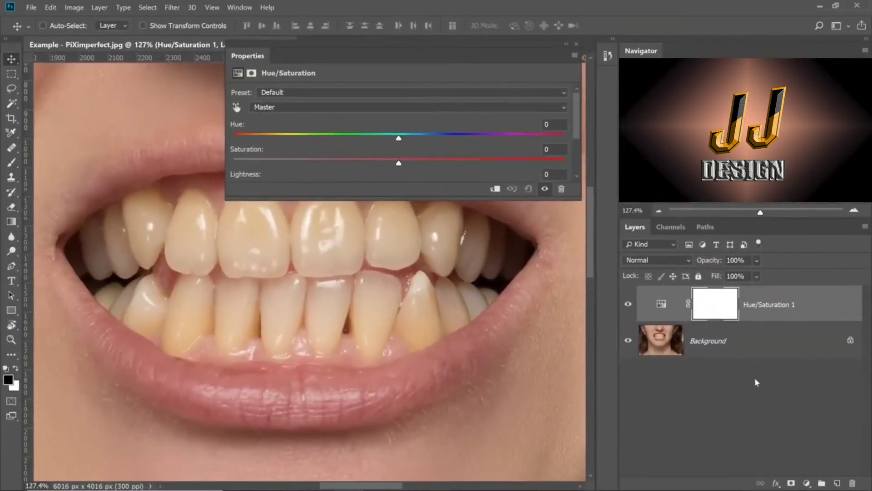
pyautogui.moveTo(423, 199); pyautogui.dragTo(423, 277)
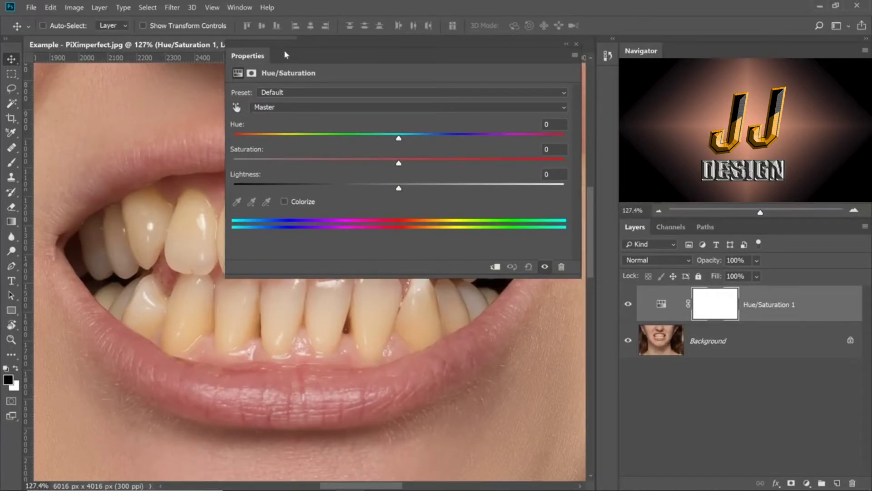
pyautogui.moveTo(286, 55); pyautogui.dragTo(578, 269)
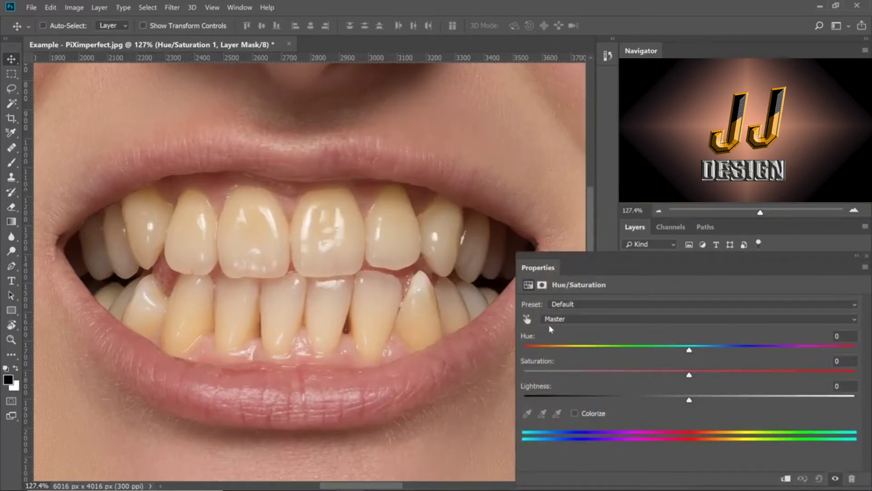
pyautogui.click(527, 320)
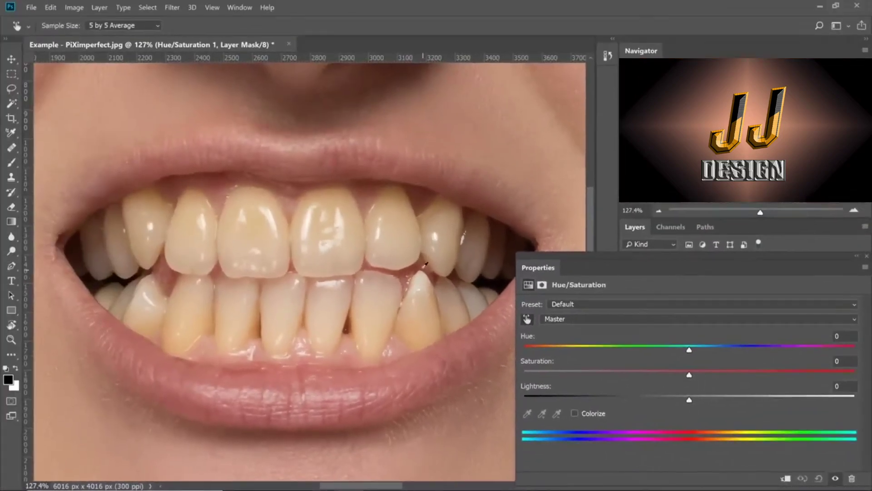
pyautogui.click(259, 215)
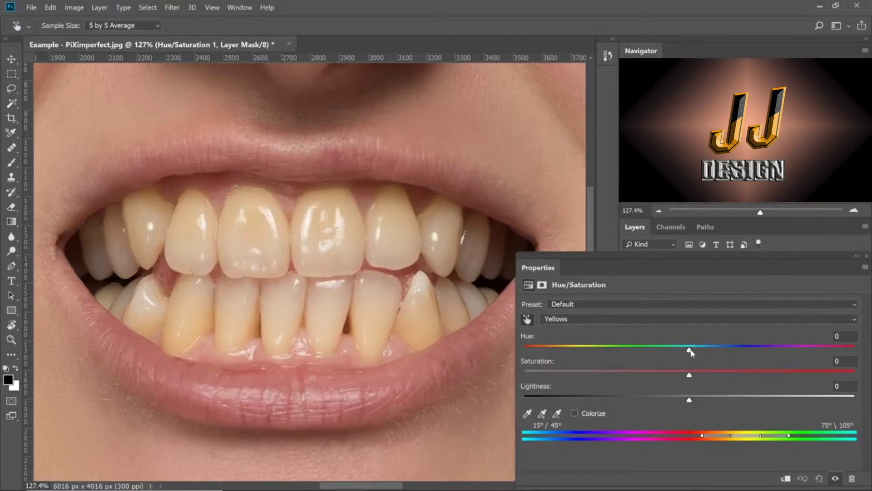
# Exaggerate the Yellows with hue +180 and saturation +100, and narrow the affected color range to 51°/53° and 65°\68°.
pyautogui.moveTo(688, 350); pyautogui.dragTo(856, 350)
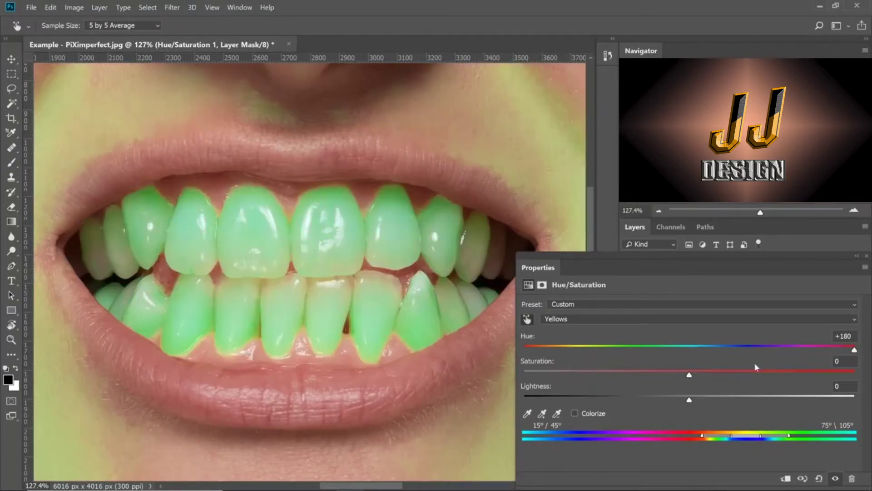
pyautogui.moveTo(690, 376); pyautogui.dragTo(863, 375)
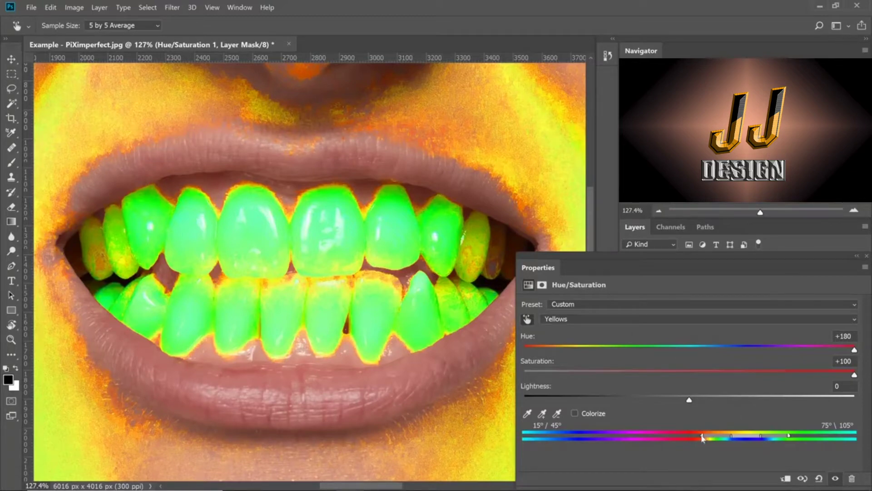
pyautogui.moveTo(703, 439)
pyautogui.mouseDown()
pyautogui.moveTo(767, 438)
pyautogui.moveTo(750, 439)
pyautogui.mouseUp()
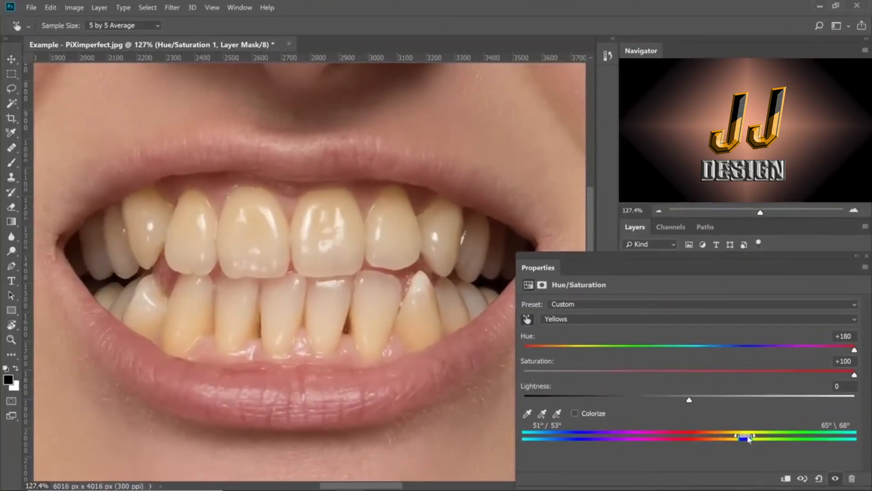
# Shift the affected color range onto the teeth's tones, setting it to 20°/22° and 35°\38°.
pyautogui.moveTo(749, 439); pyautogui.dragTo(724, 440)
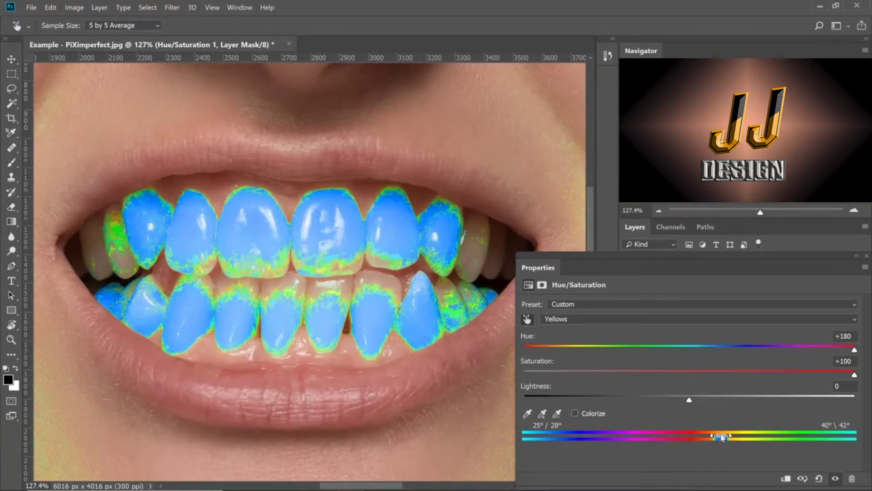
pyautogui.moveTo(722, 437); pyautogui.dragTo(706, 437)
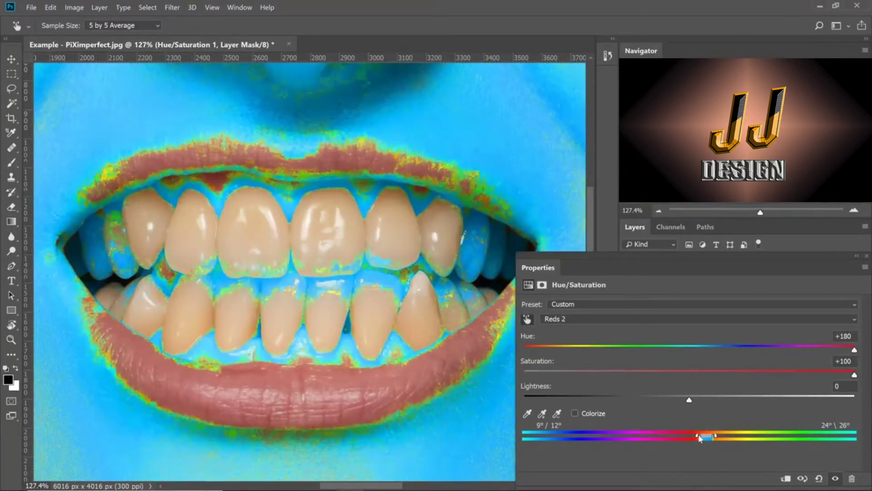
pyautogui.moveTo(700, 438); pyautogui.dragTo(723, 438)
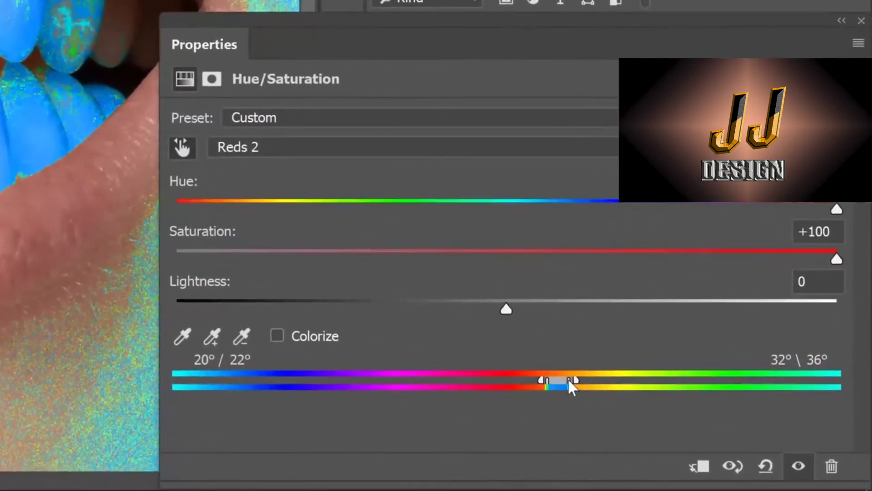
pyautogui.moveTo(569, 378); pyautogui.dragTo(573, 378)
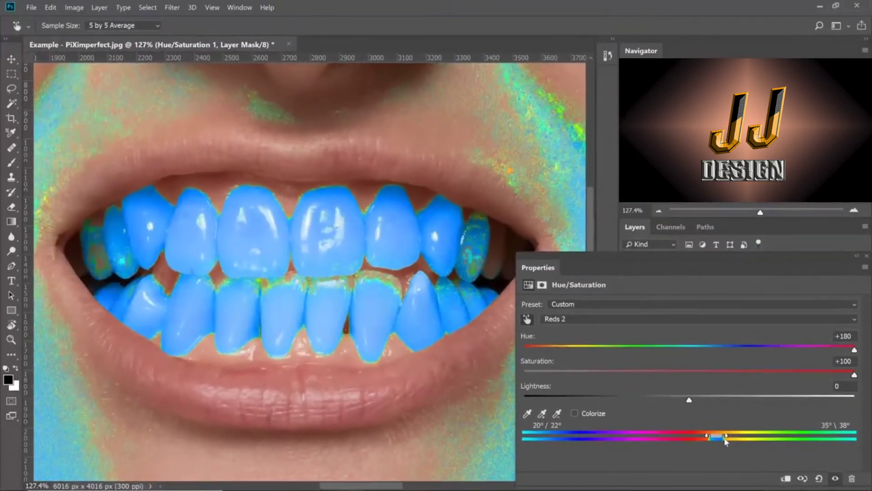
# Widen the affected color range and soften its falloff to 20°/28° and 59°\68°.
pyautogui.moveTo(724, 439); pyautogui.dragTo(740, 438)
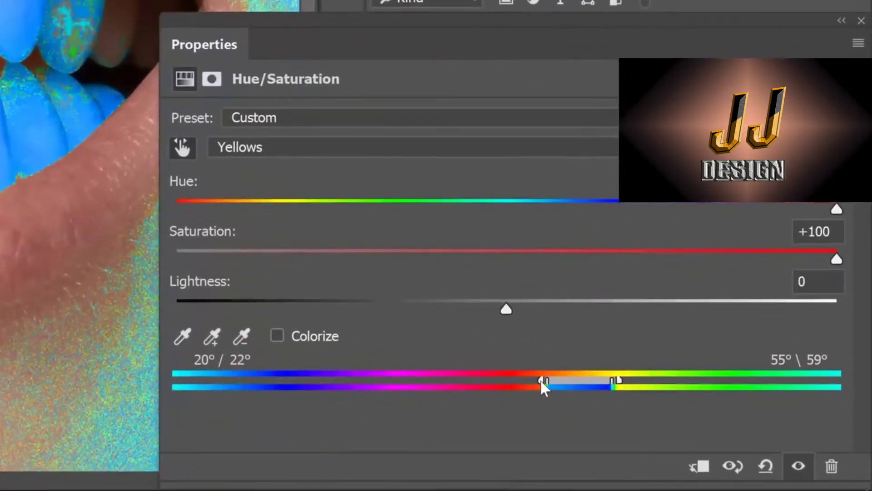
pyautogui.moveTo(542, 380); pyautogui.dragTo(551, 386)
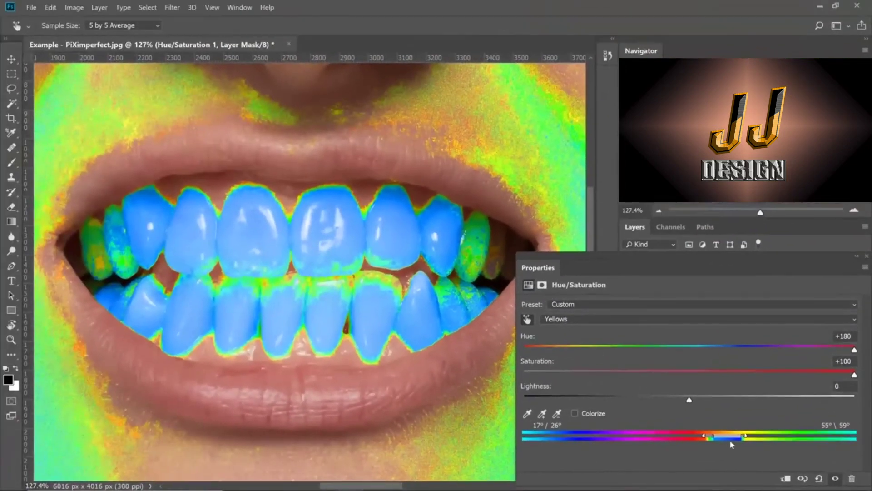
pyautogui.moveTo(720, 438)
pyautogui.mouseDown()
pyautogui.moveTo(707, 438)
pyautogui.moveTo(752, 438)
pyautogui.moveTo(745, 441)
pyautogui.mouseUp()
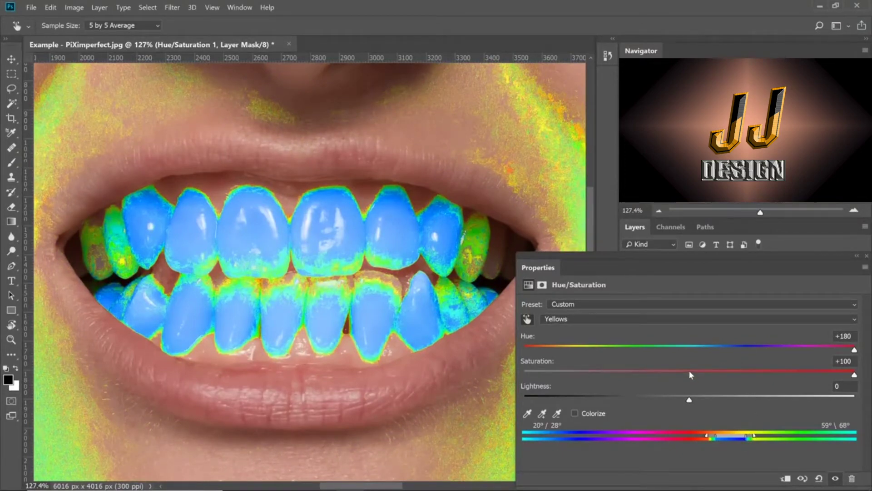
# Set the Yellows hue to -8, saturation to -43 and lightness to +44, and close the adjustment's properties.
pyautogui.moveTo(690, 372); pyautogui.dragTo(686, 373)
pyautogui.click(688, 352)
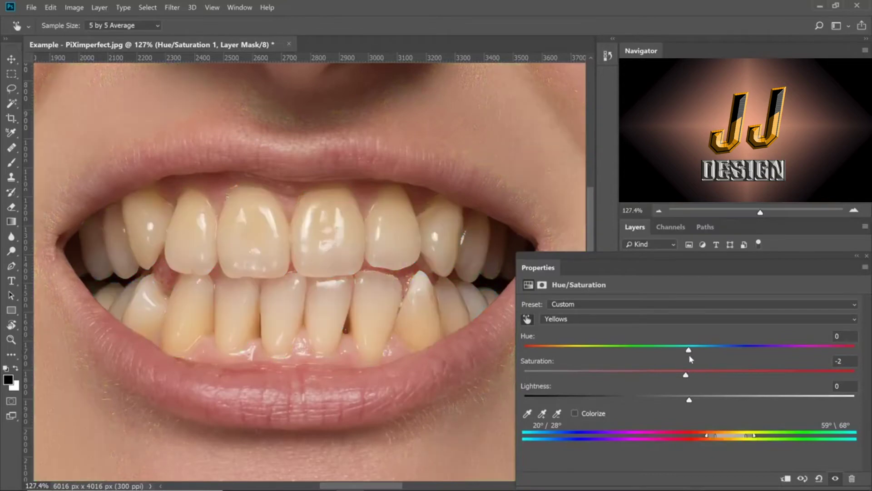
pyautogui.click(687, 375)
pyautogui.moveTo(686, 373); pyautogui.dragTo(618, 377)
pyautogui.moveTo(689, 399); pyautogui.dragTo(763, 402)
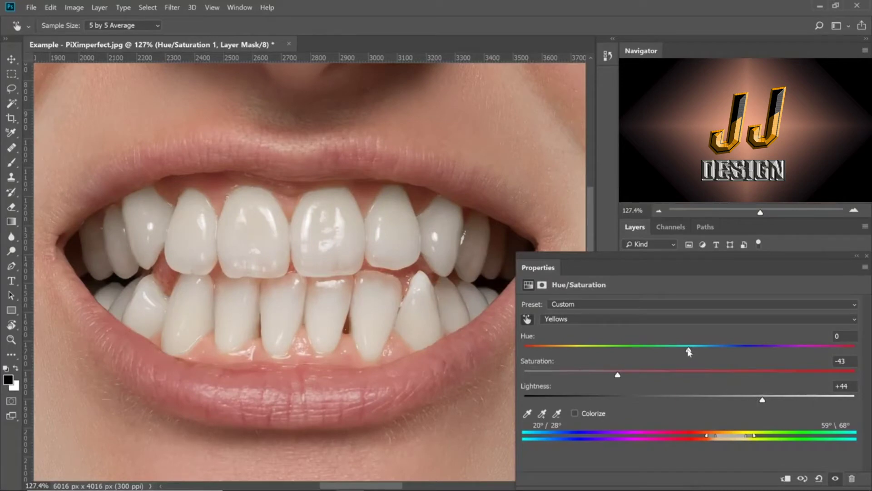
pyautogui.moveTo(689, 350); pyautogui.dragTo(678, 349)
pyautogui.moveTo(812, 268); pyautogui.dragTo(794, 254)
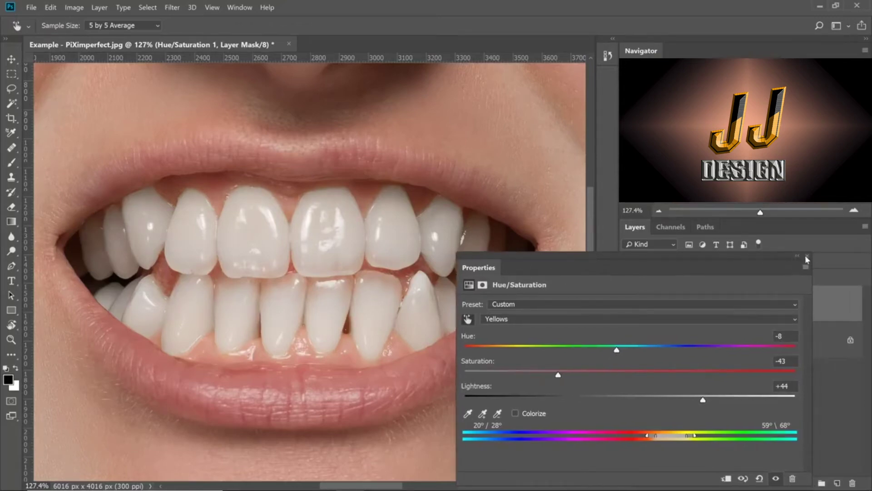
pyautogui.click(806, 255)
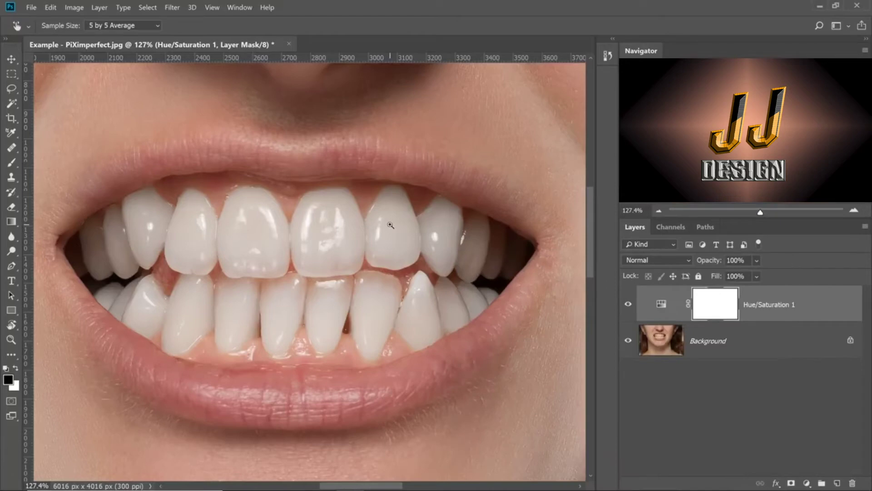
# Compare the whole face with the Hue/Saturation layer hidden and shown.
pyautogui.scroll(-5, 391, 224)
pyautogui.scroll(3, 356, 263)
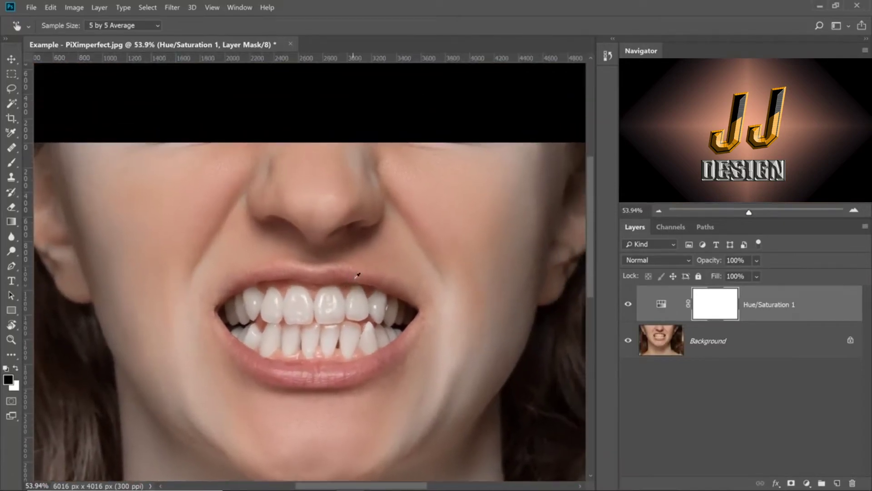
pyautogui.click(629, 306)
pyautogui.click(628, 307)
# Invert the Hue/Saturation layer mask and brush white over the upper and lower teeth to limit the whitening to them.
pyautogui.hotkey('ctrl', 'i')
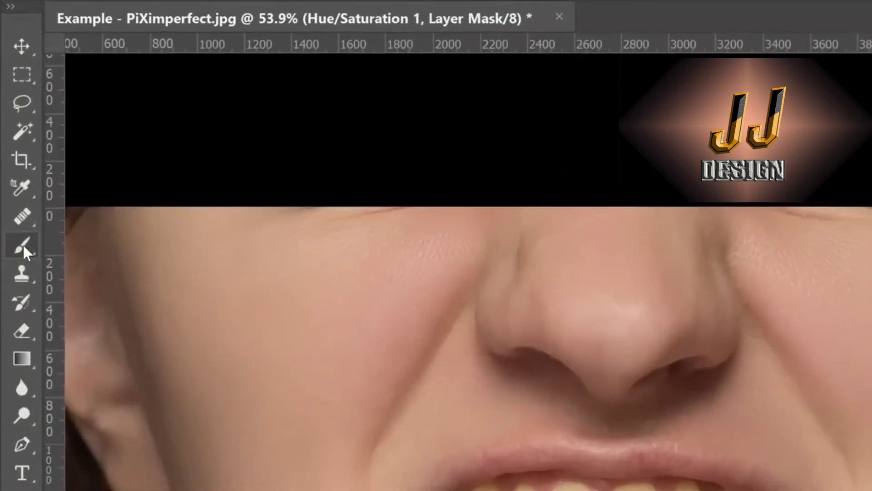
pyautogui.click(12, 163)
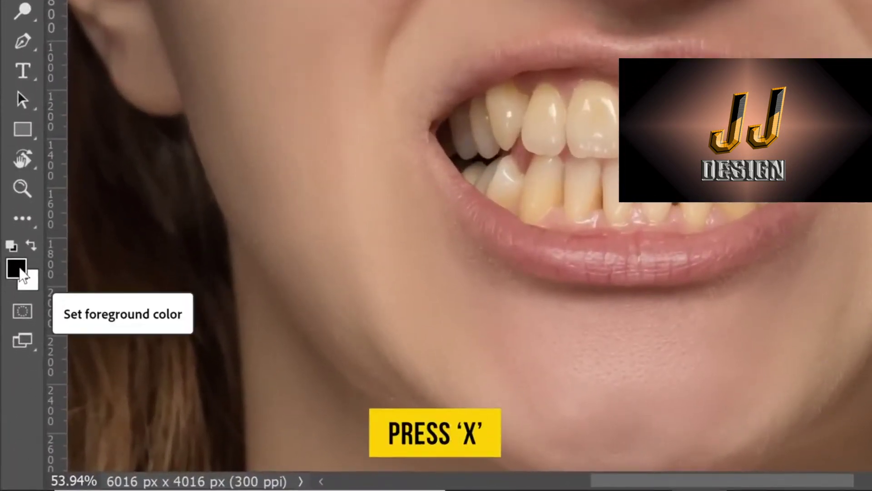
pyautogui.press('x')
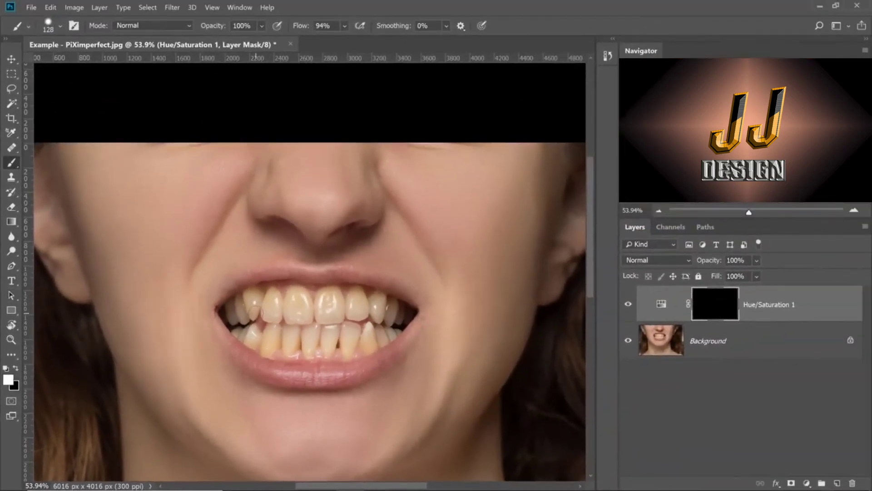
pyautogui.moveTo(261, 313)
pyautogui.mouseDown()
pyautogui.moveTo(282, 312)
pyautogui.moveTo(276, 307)
pyautogui.moveTo(298, 298)
pyautogui.moveTo(242, 308)
pyautogui.mouseUp()
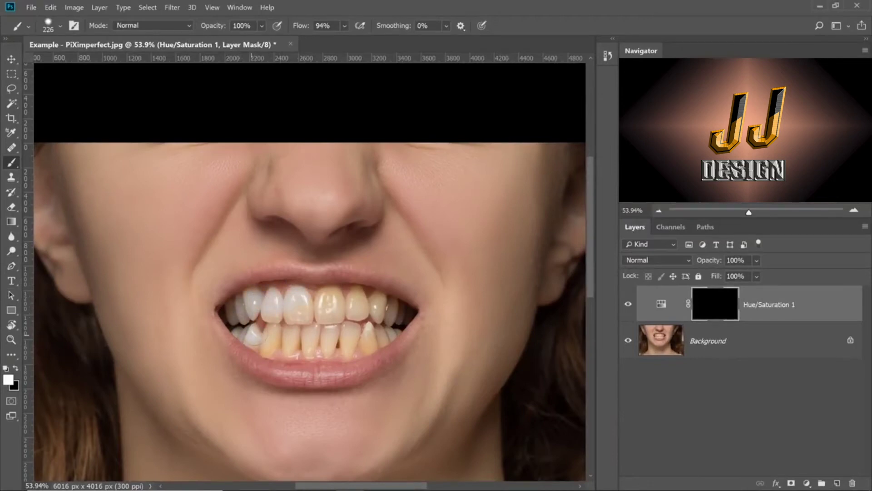
pyautogui.moveTo(269, 341); pyautogui.dragTo(292, 350)
pyautogui.press(']')
pyautogui.moveTo(288, 320)
pyautogui.mouseDown()
pyautogui.moveTo(344, 314)
pyautogui.moveTo(308, 306)
pyautogui.moveTo(367, 309)
pyautogui.mouseUp()
pyautogui.moveTo(369, 344)
pyautogui.mouseDown()
pyautogui.moveTo(255, 342)
pyautogui.moveTo(350, 336)
pyautogui.moveTo(358, 323)
pyautogui.mouseUp()
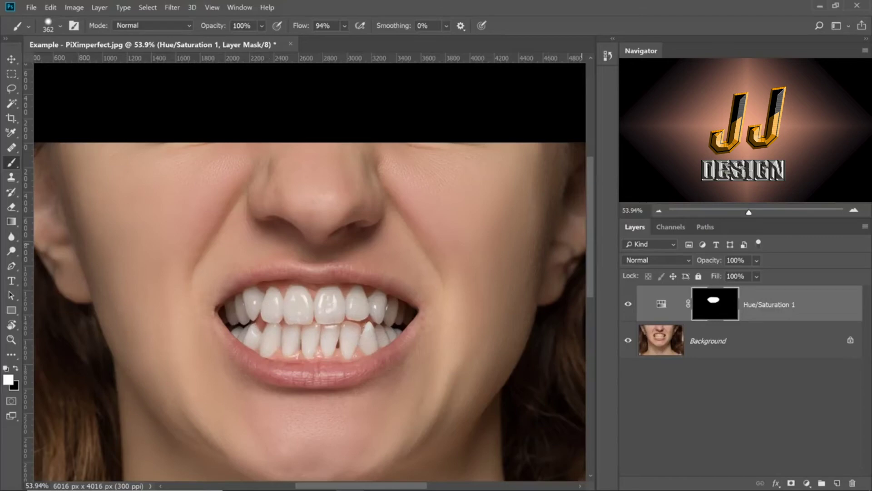
# Examine the masked whitening on the teeth up close, with the Hue/Saturation layer off and on.
pyautogui.click(629, 305)
pyautogui.click(629, 304)
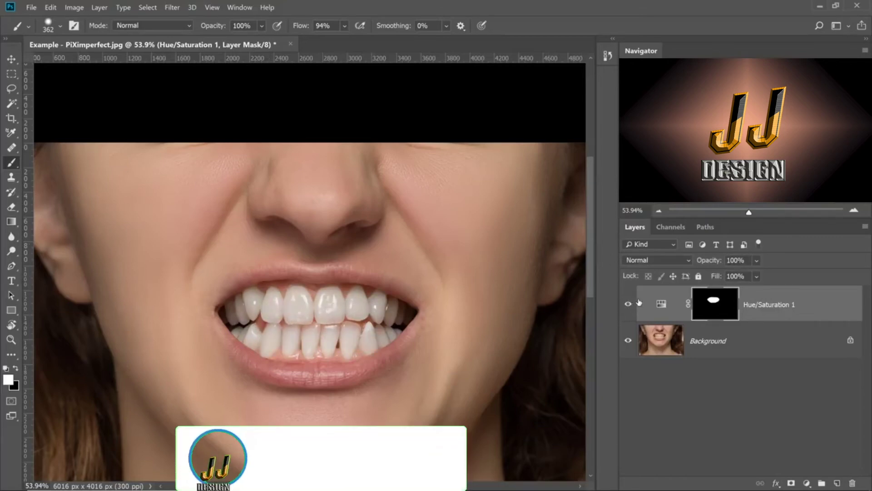
pyautogui.scroll(3, 313, 295)
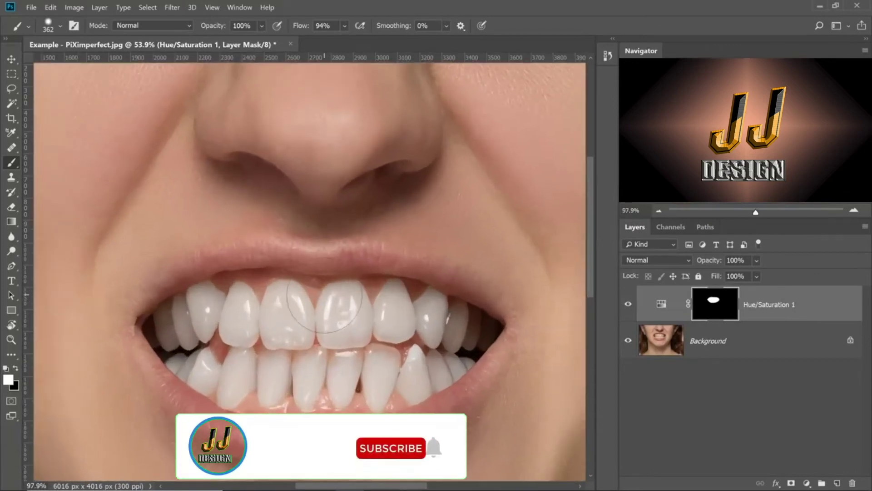
pyautogui.moveTo(366, 312); pyautogui.dragTo(356, 290)
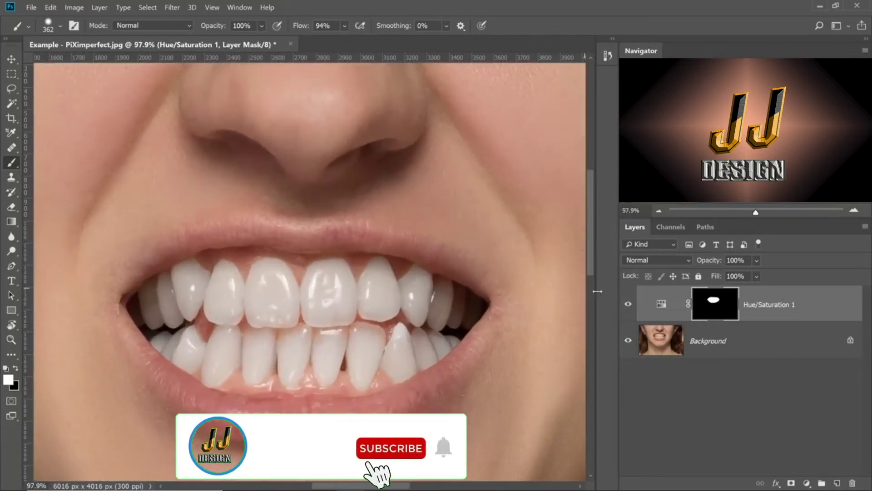
pyautogui.click(629, 304)
pyautogui.click(629, 304)
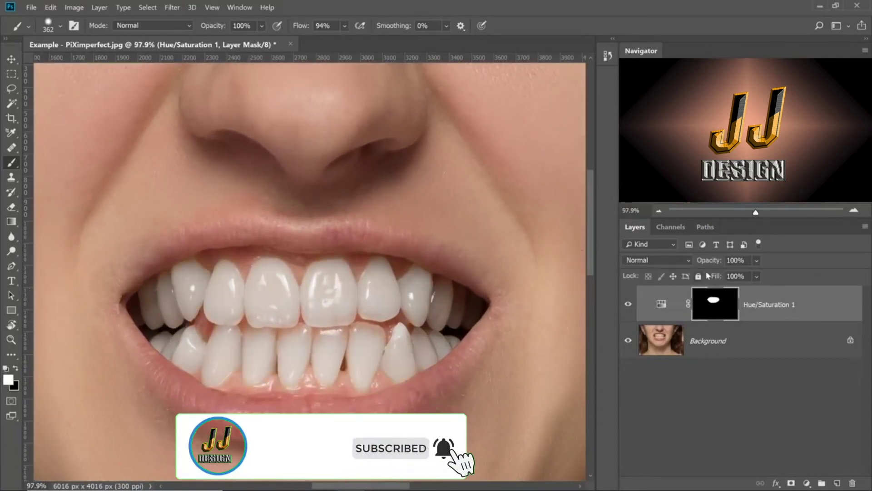
# Reduce the Hue/Saturation layer's opacity to 76% and compare the full image with the layer hidden and shown.
pyautogui.moveTo(705, 263); pyautogui.dragTo(691, 268)
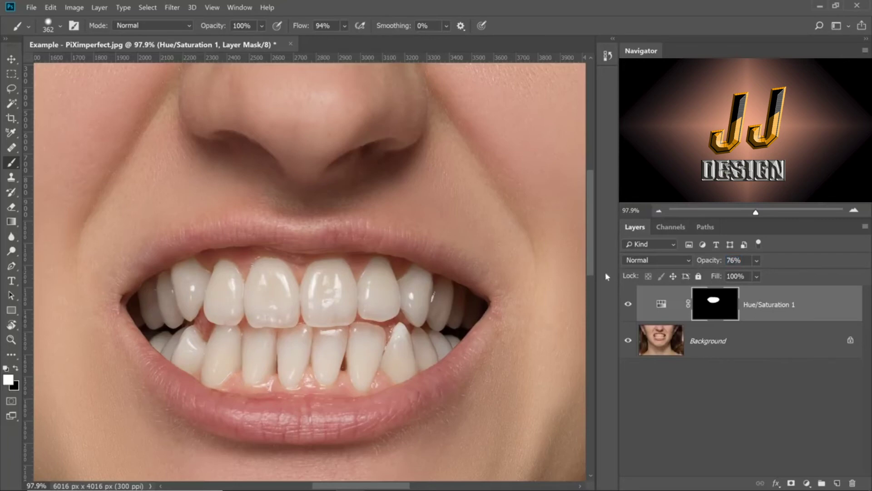
pyautogui.hotkey('ctrl', '0')
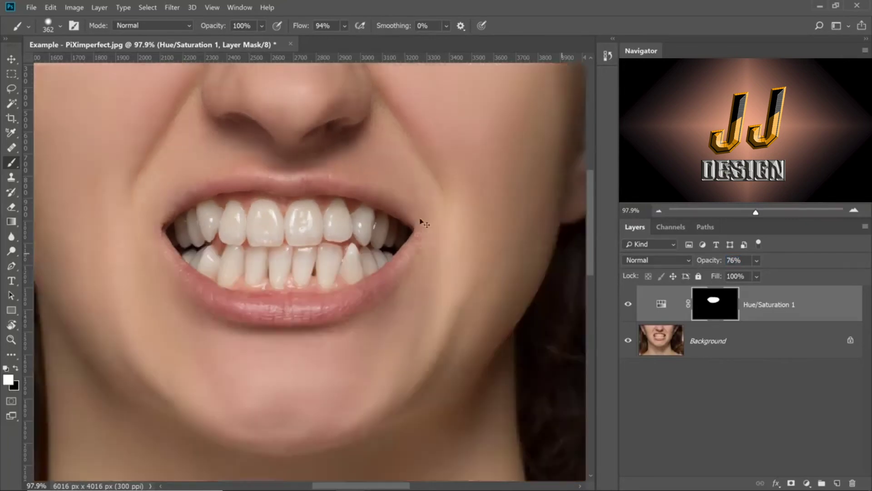
pyautogui.click(629, 304)
pyautogui.click(628, 304)
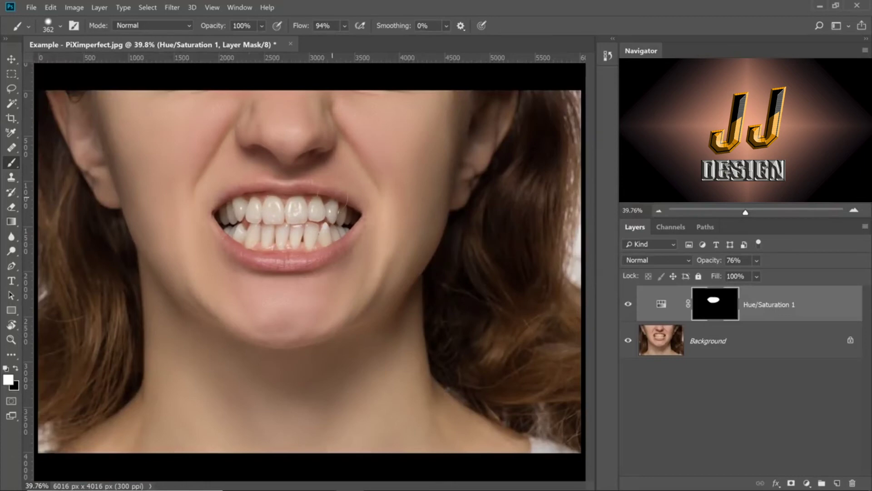